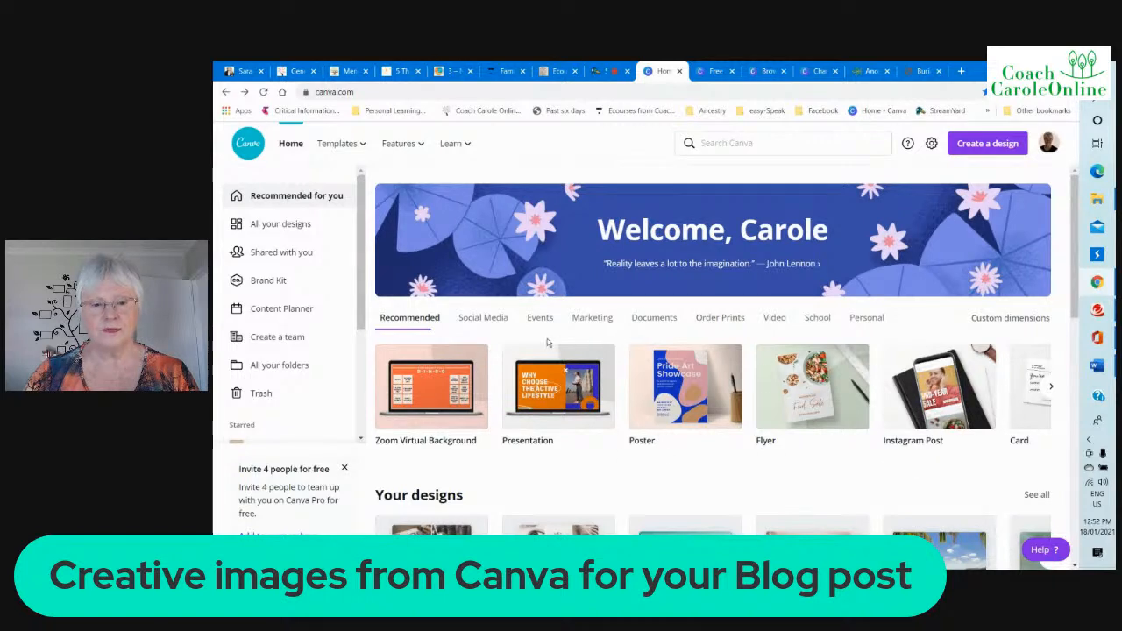
Create a Facebook Post design from the social media category and apply the green Work from Home page of the Covid-19 tips template
click(488, 323)
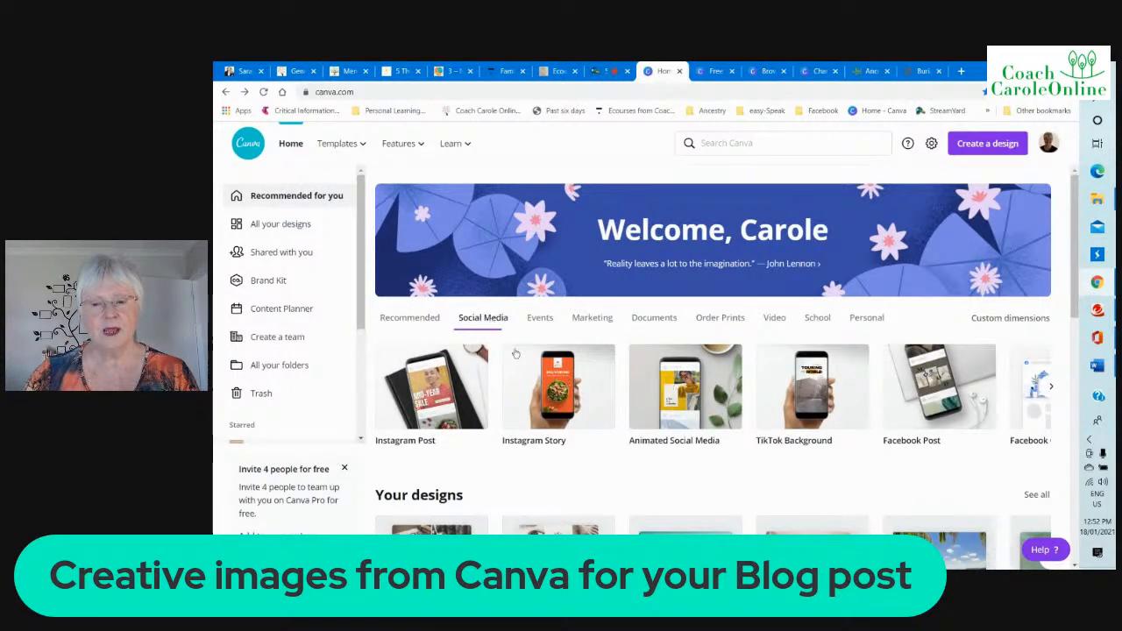
click(931, 388)
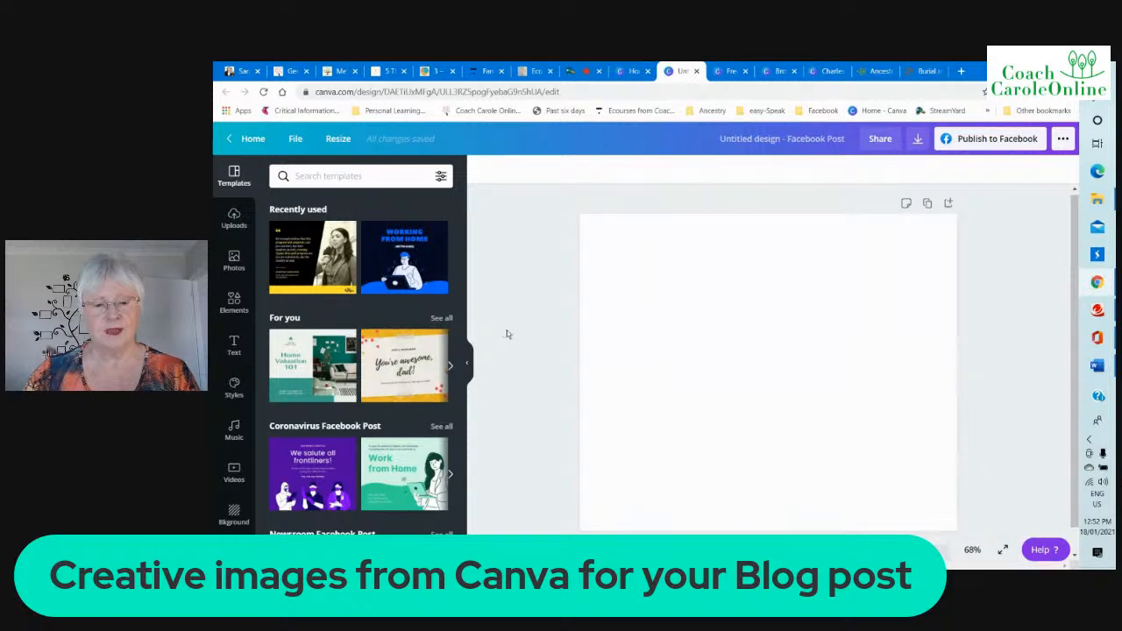
click(400, 480)
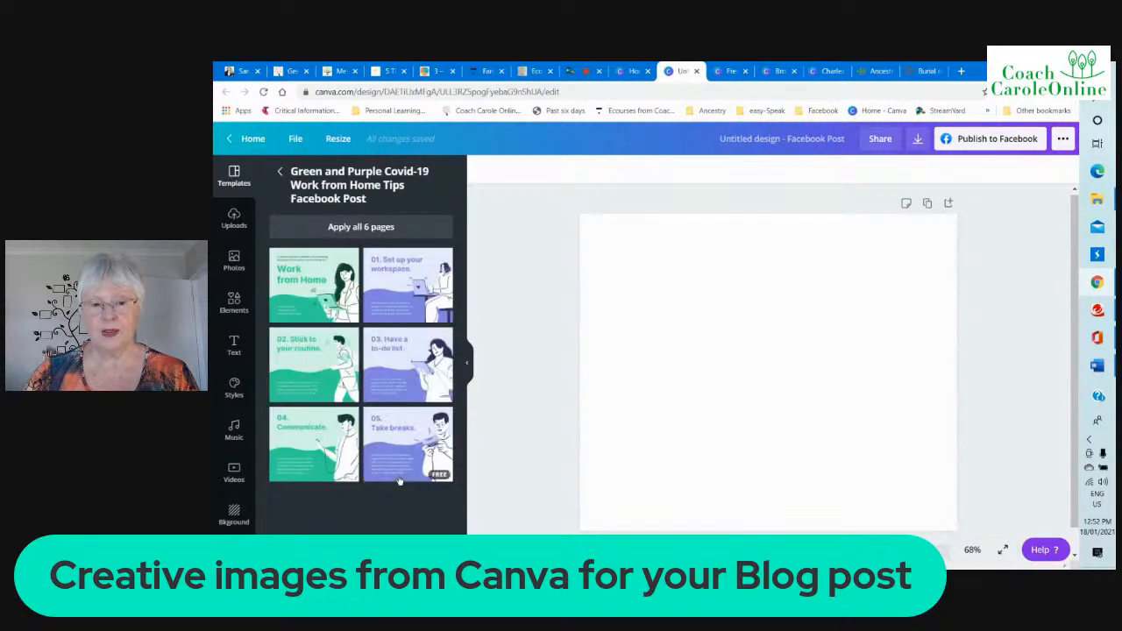
click(292, 295)
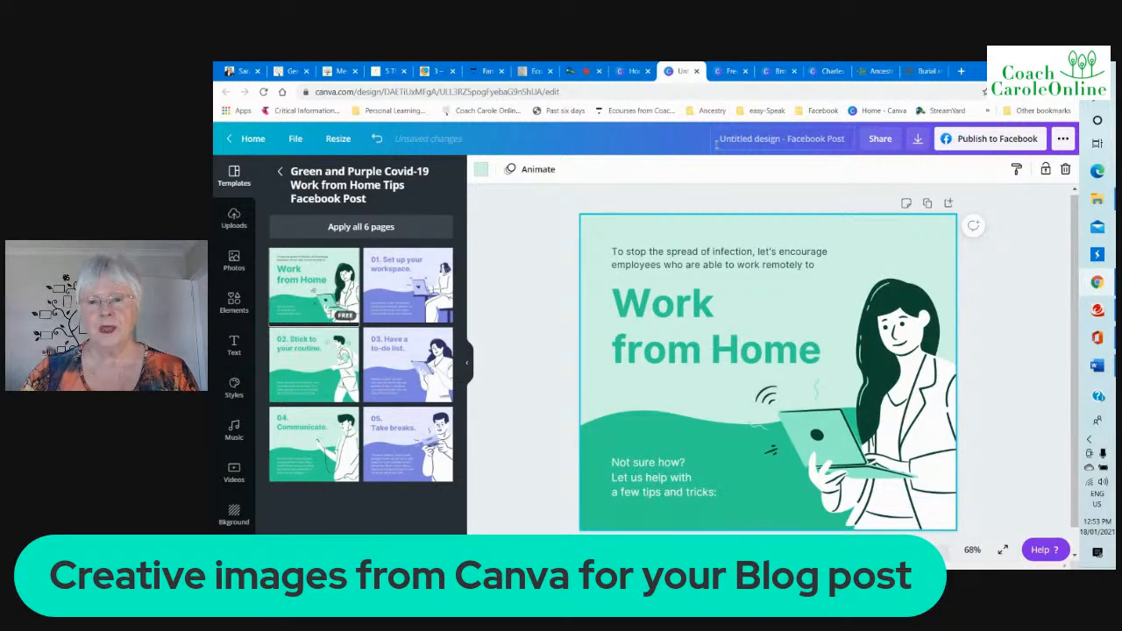
Examine the Brown Plain Collage Facebook Post template's details, photos and similar designs
click(734, 75)
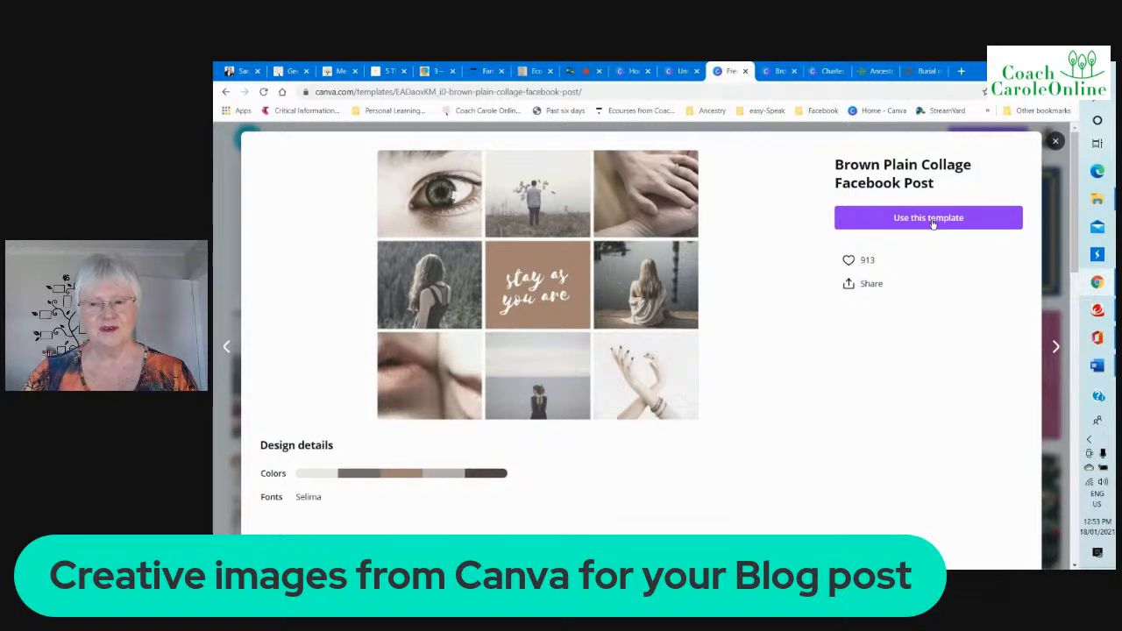
scroll(723, 282, down, 3)
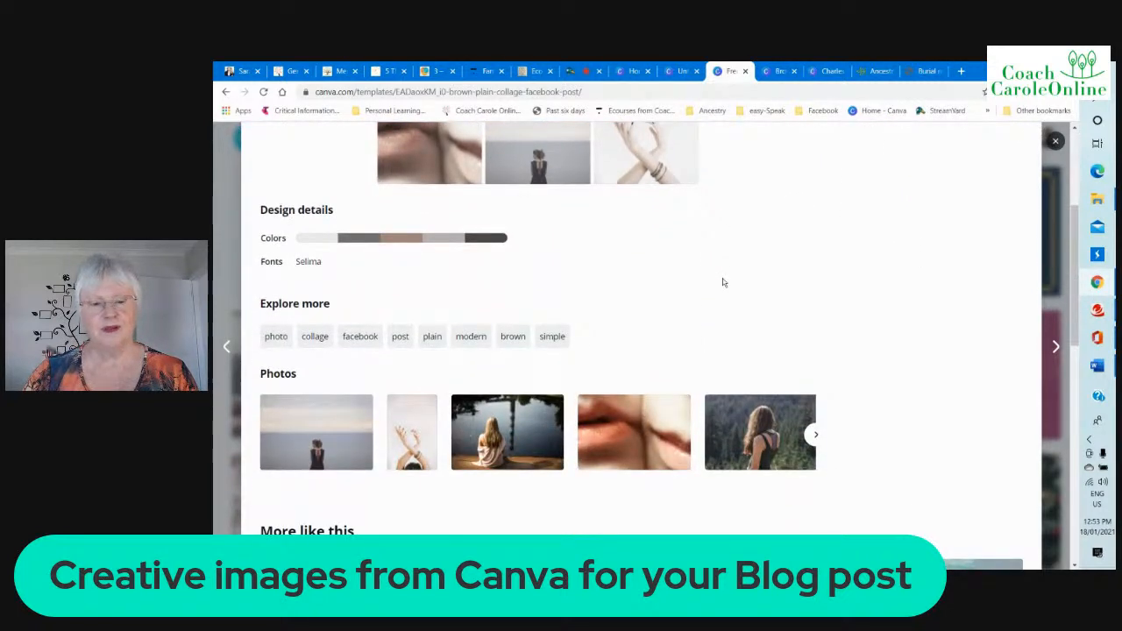
scroll(723, 282, down, 2)
scroll(723, 282, down, 2)
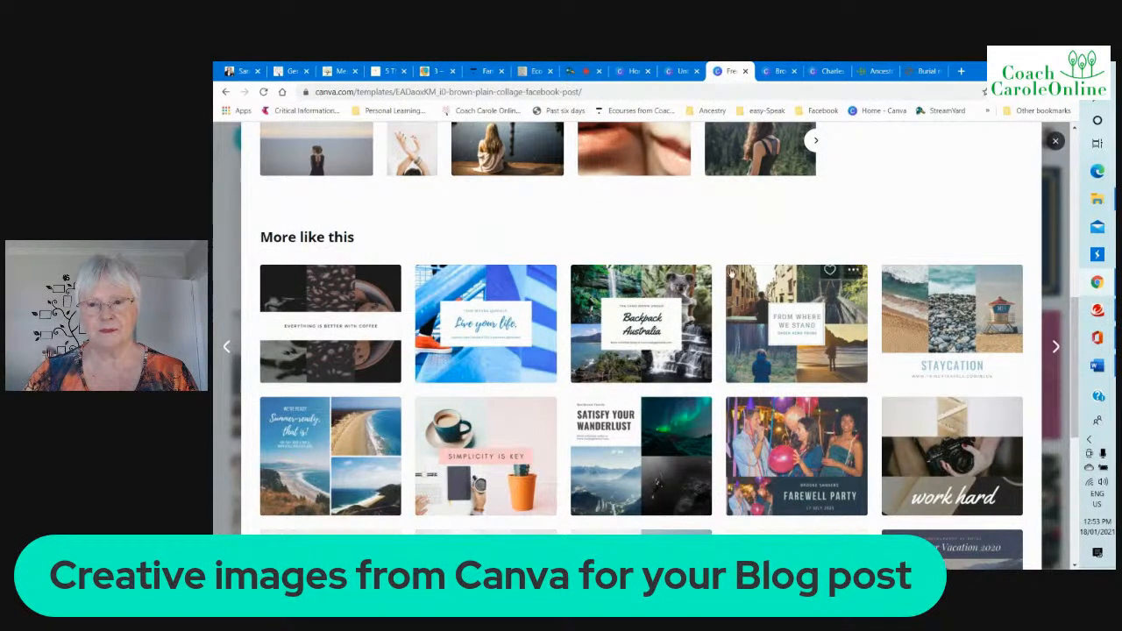
In the Brown Vintage Photo Collage design, fill the empty lower-left frame on page 2 with the uploaded family tree image
click(776, 73)
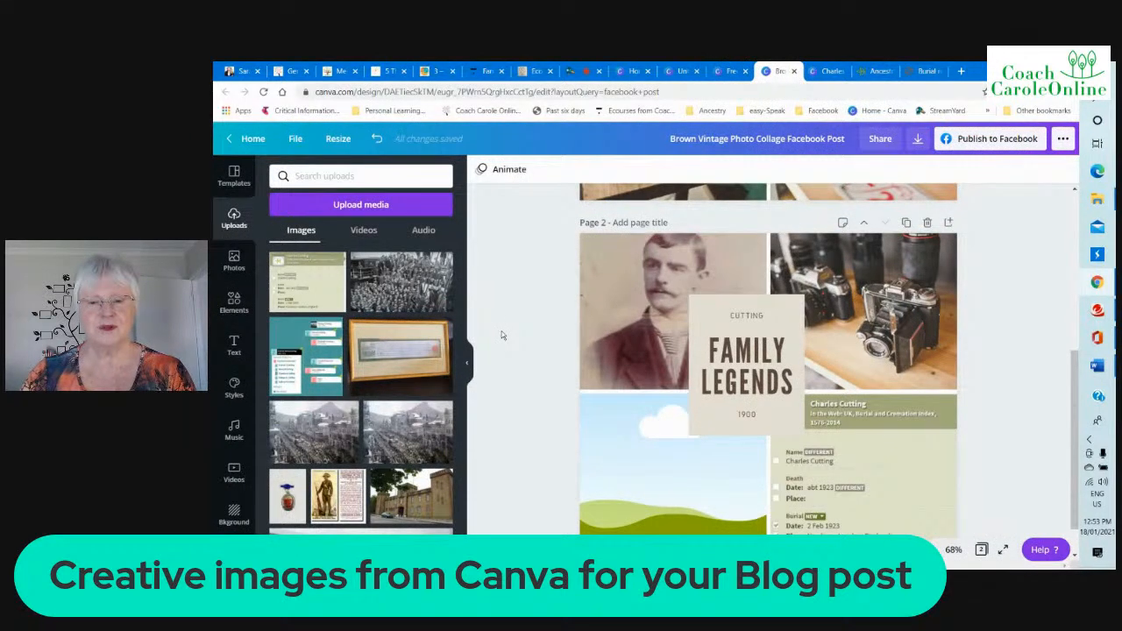
scroll(502, 334, up, 4)
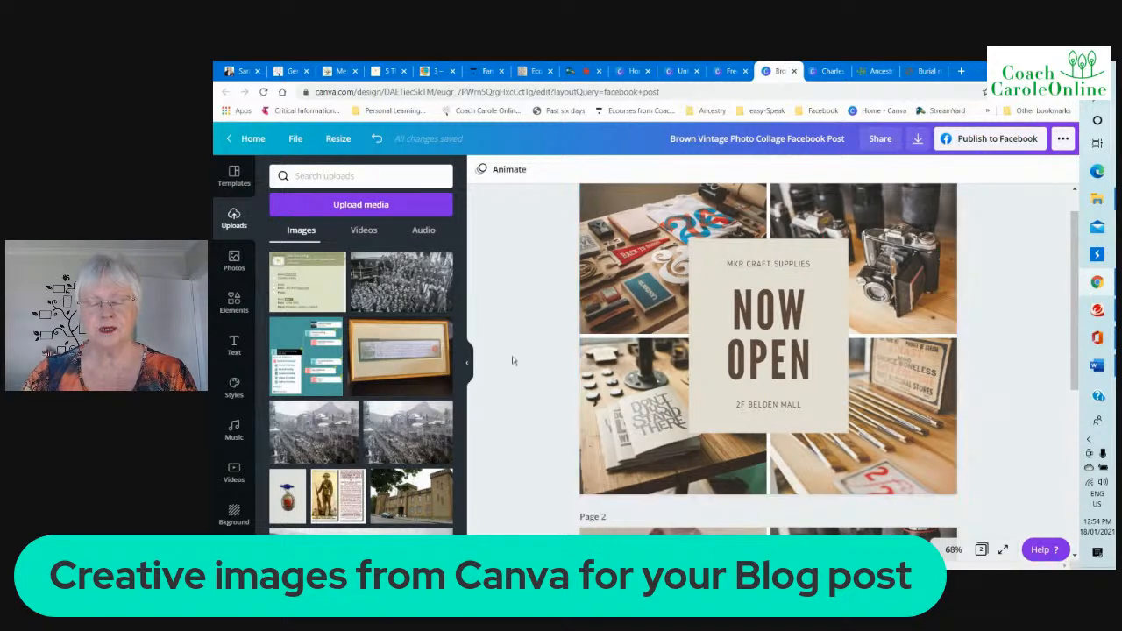
scroll(513, 360, down, 2)
scroll(513, 360, down, 2)
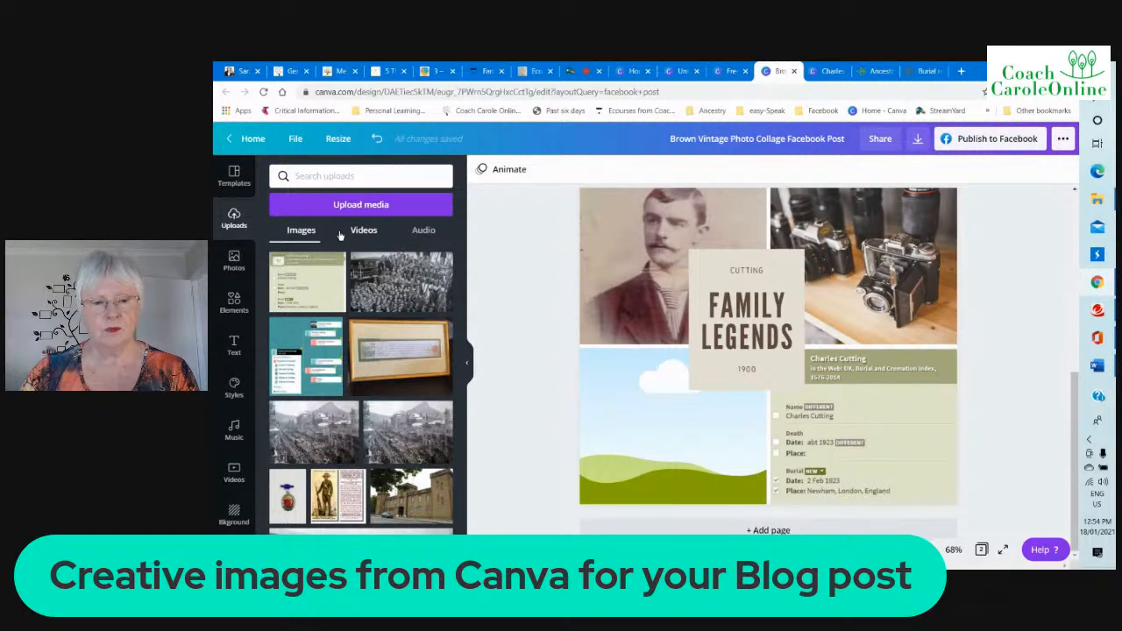
click(300, 349)
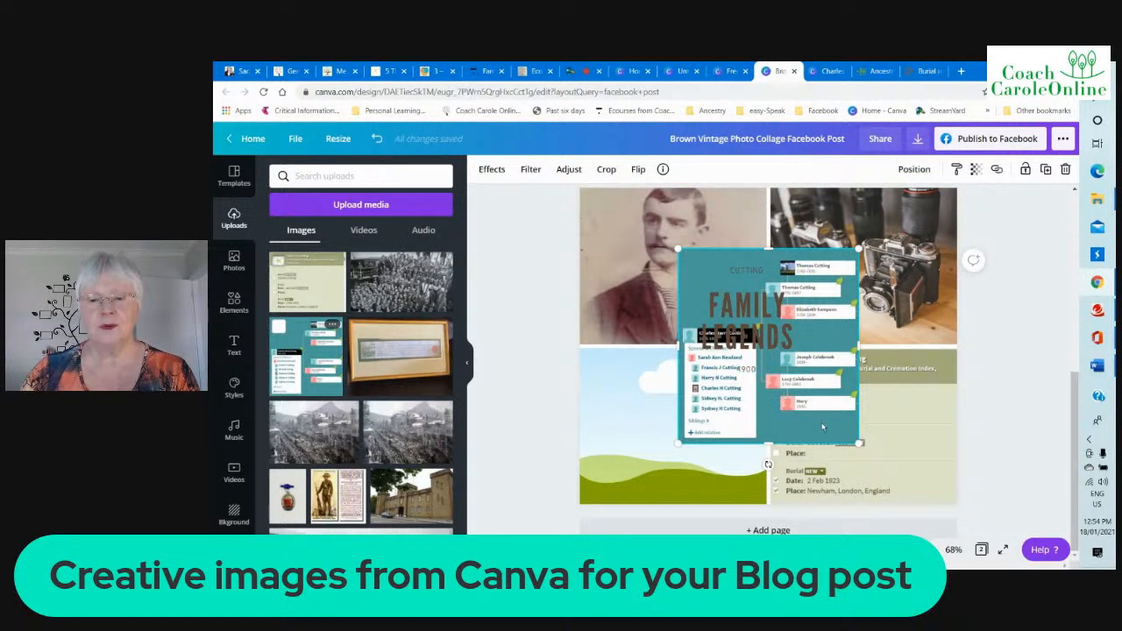
drag(822, 427, 736, 484)
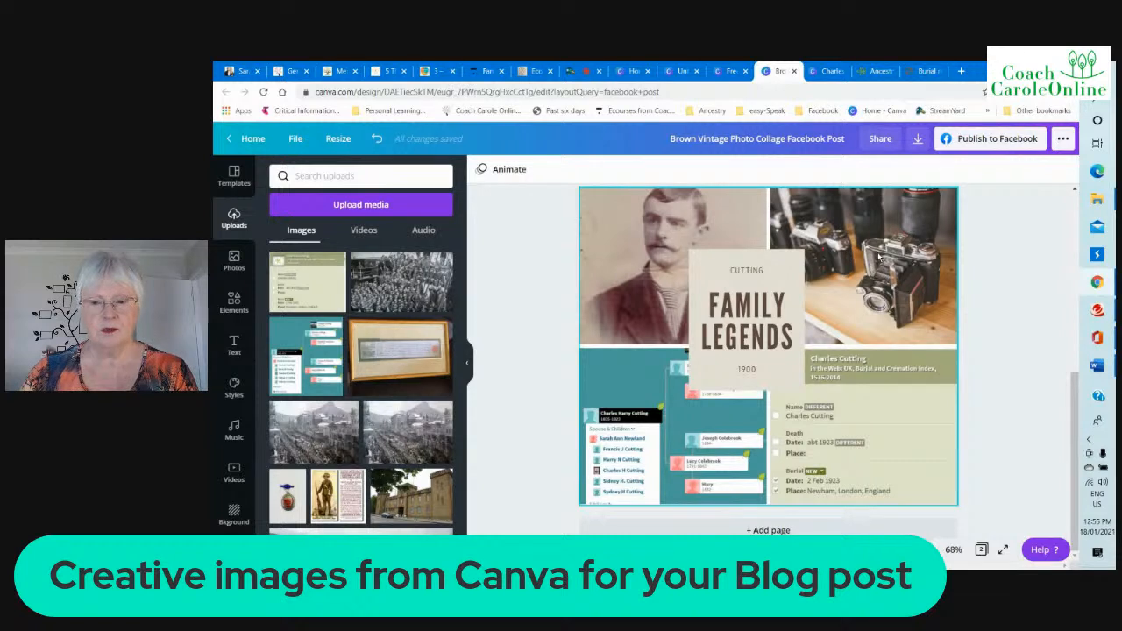
Replace the camera photo in page 2's upper-right frame with the image rhi 1905, uploaded from the device
click(879, 256)
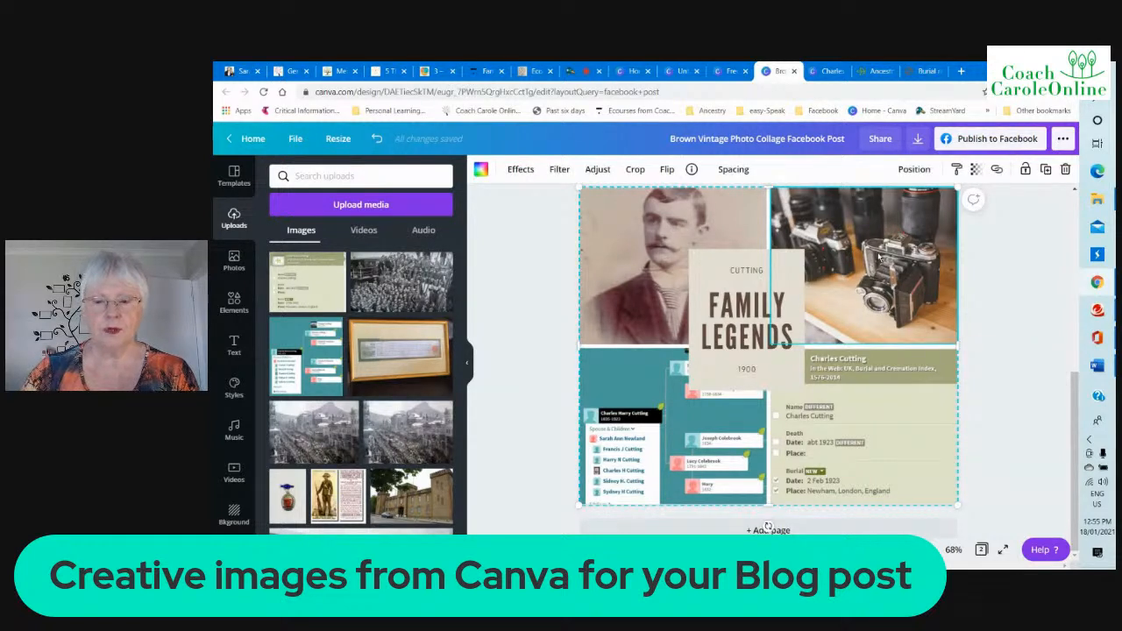
key(Delete)
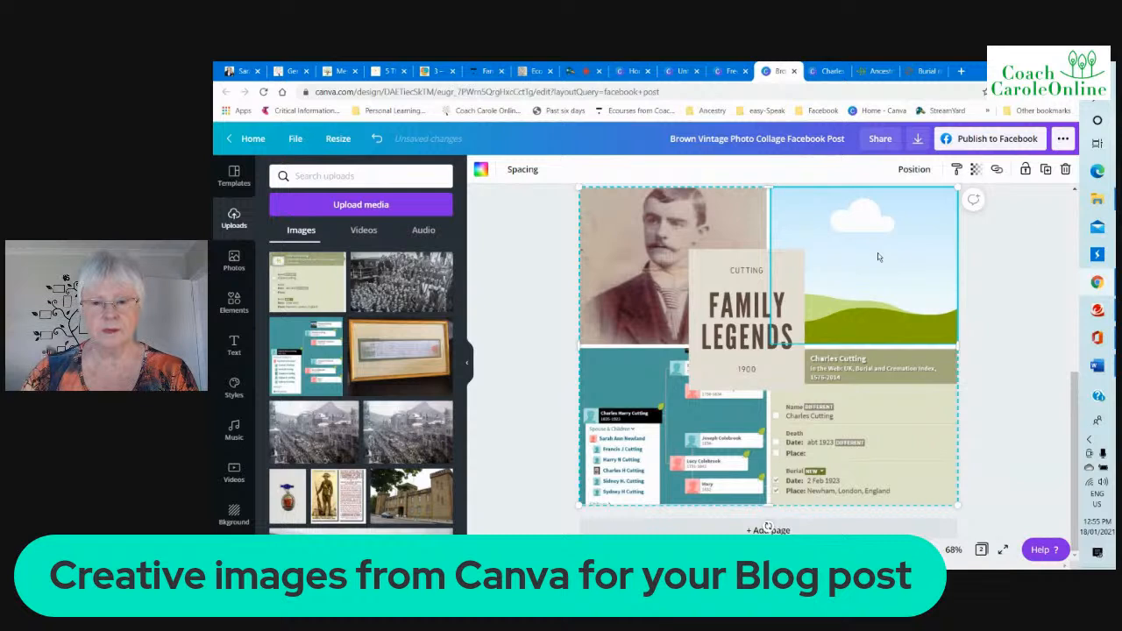
click(365, 206)
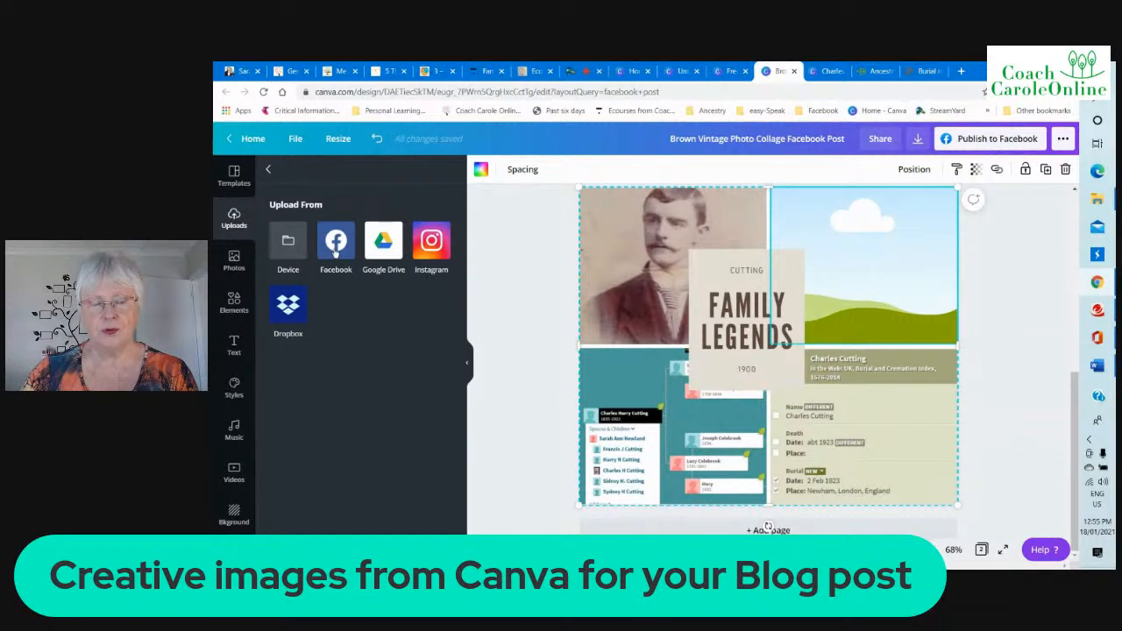
click(289, 246)
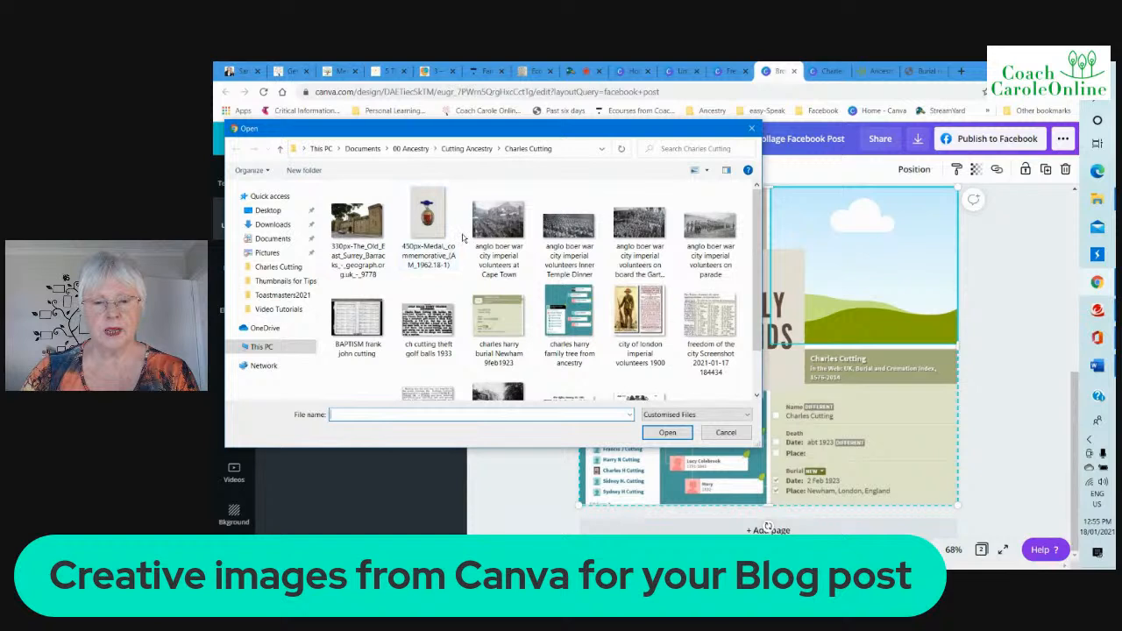
scroll(462, 237, down, 1)
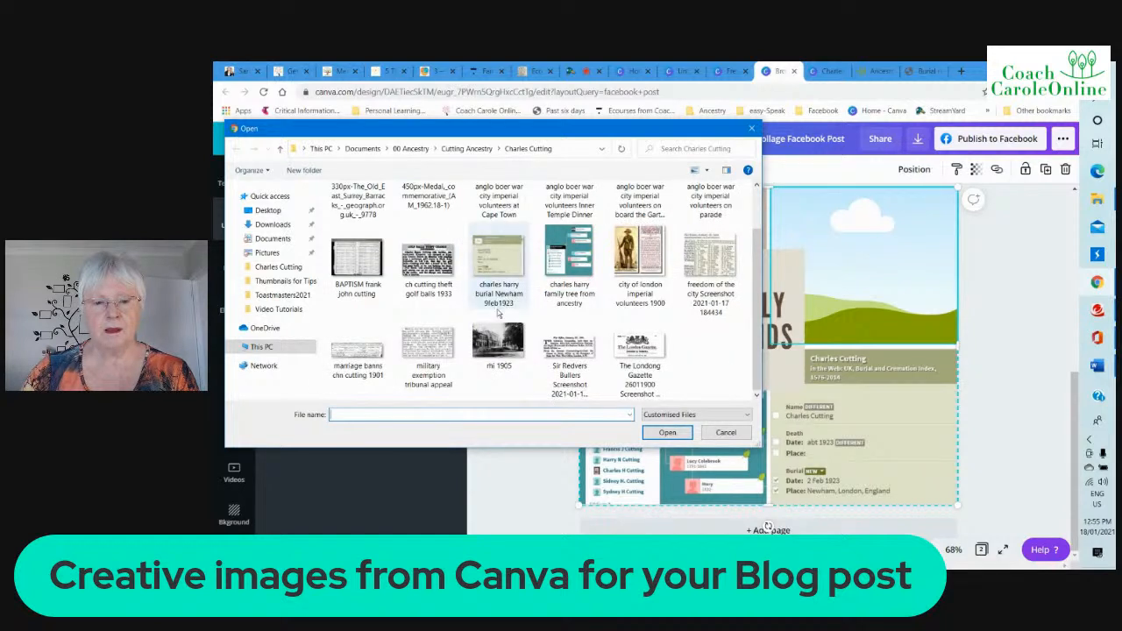
click(498, 343)
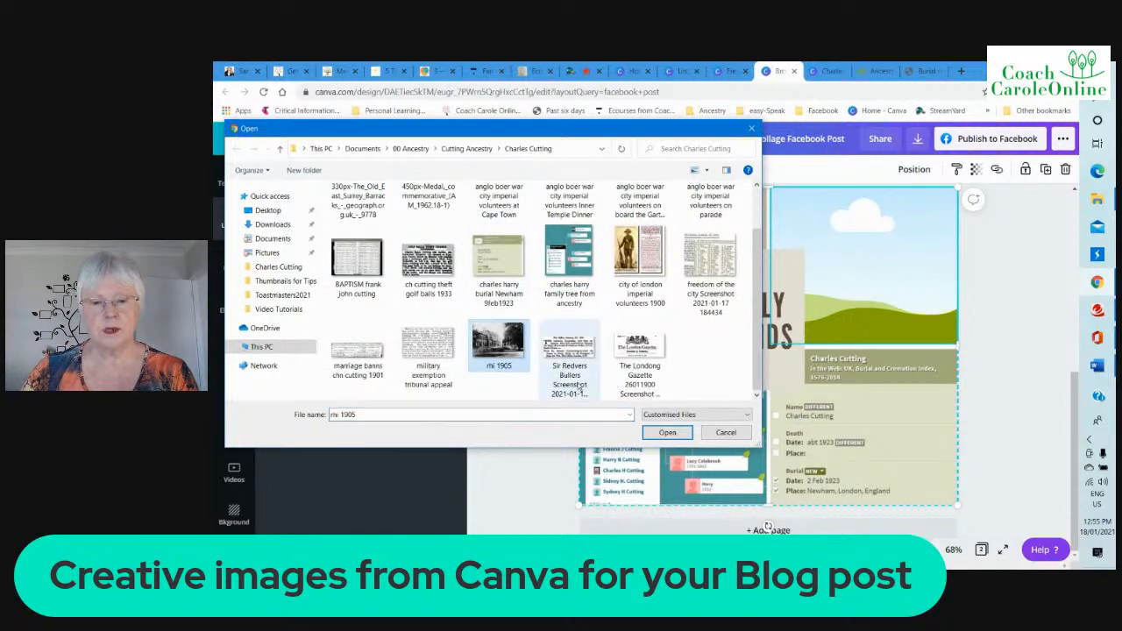
click(667, 433)
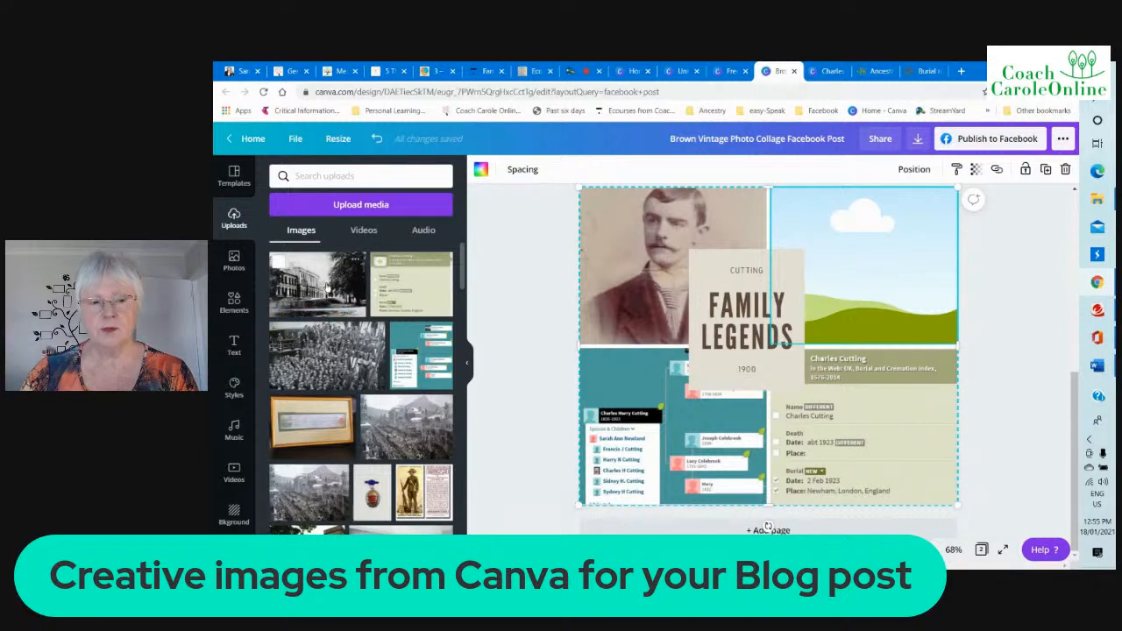
click(326, 287)
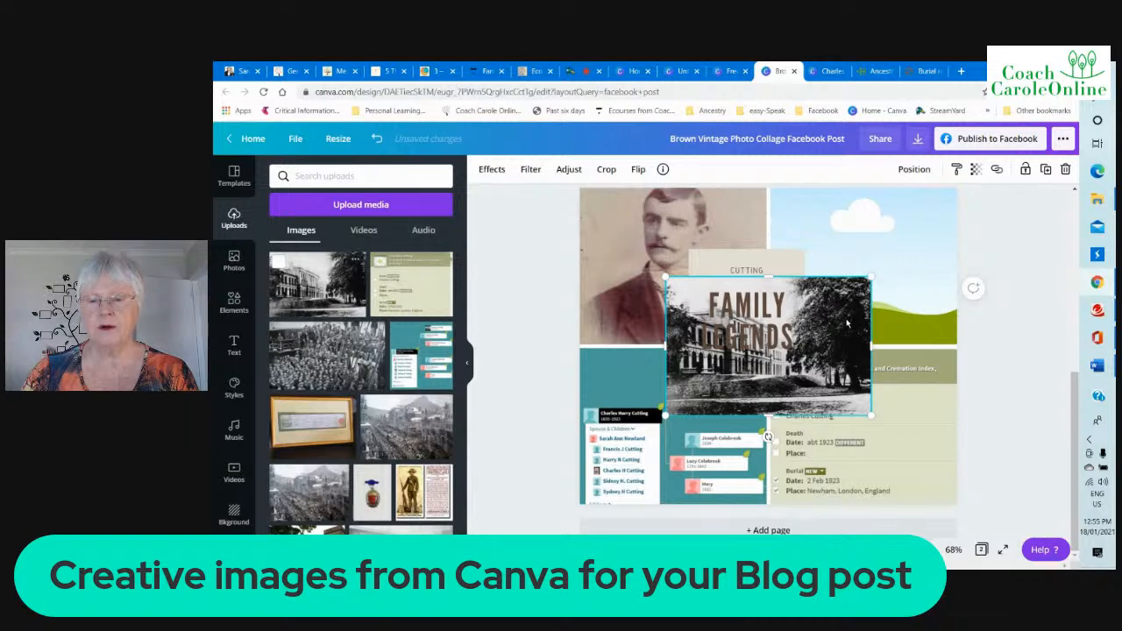
drag(847, 324, 920, 272)
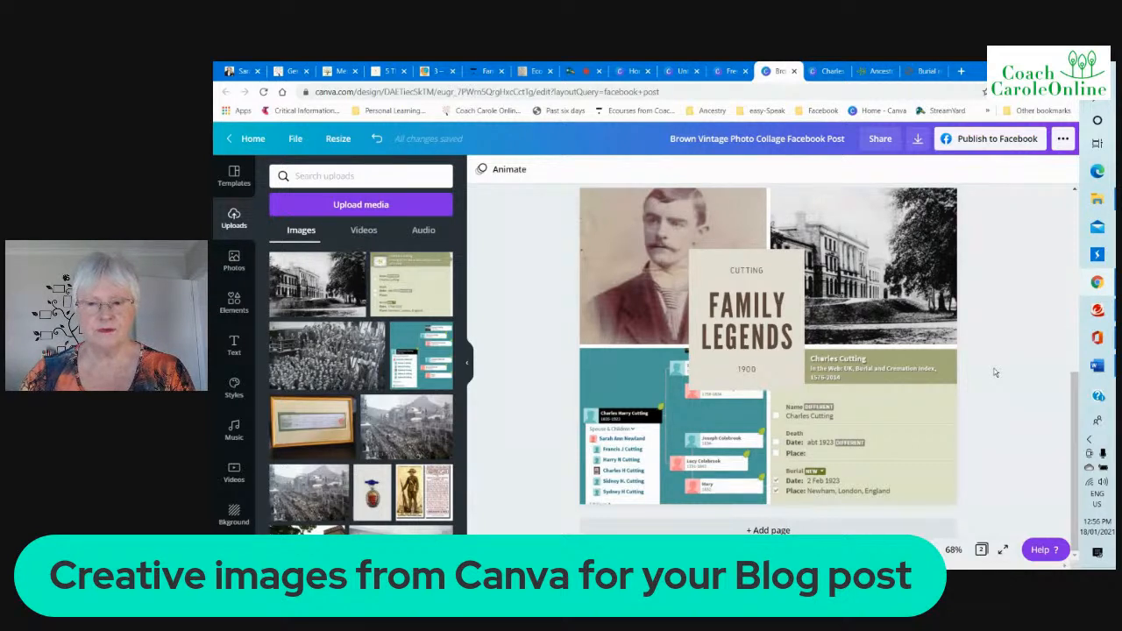
Configure the City Imperial Volunteers collage design to download as JPG with only Page 2 selected
click(829, 72)
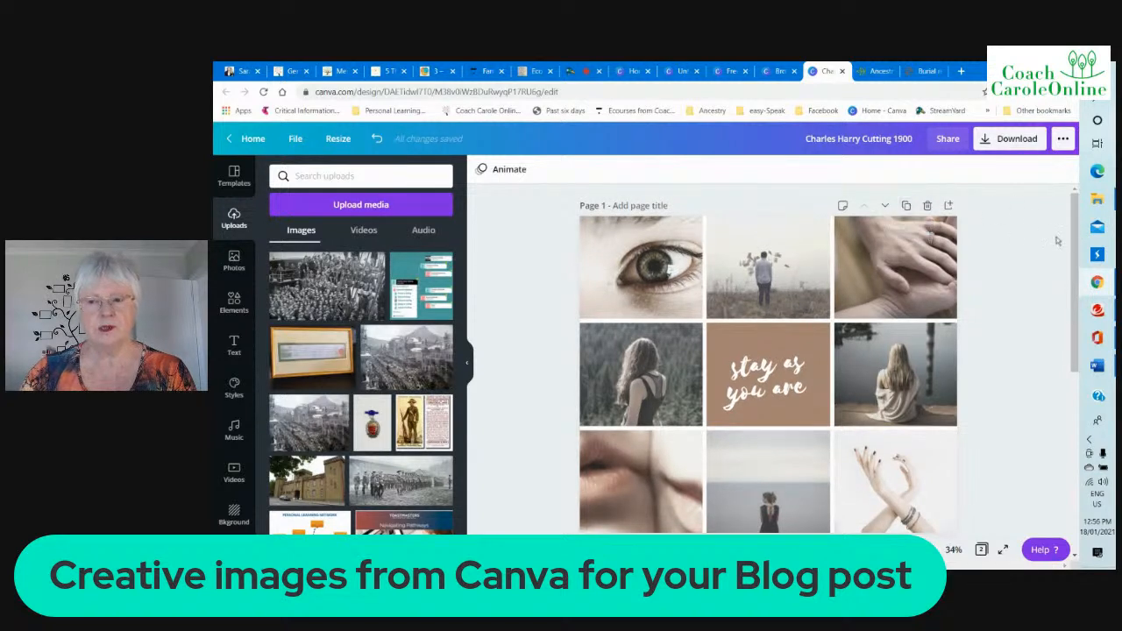
drag(1076, 241, 1066, 408)
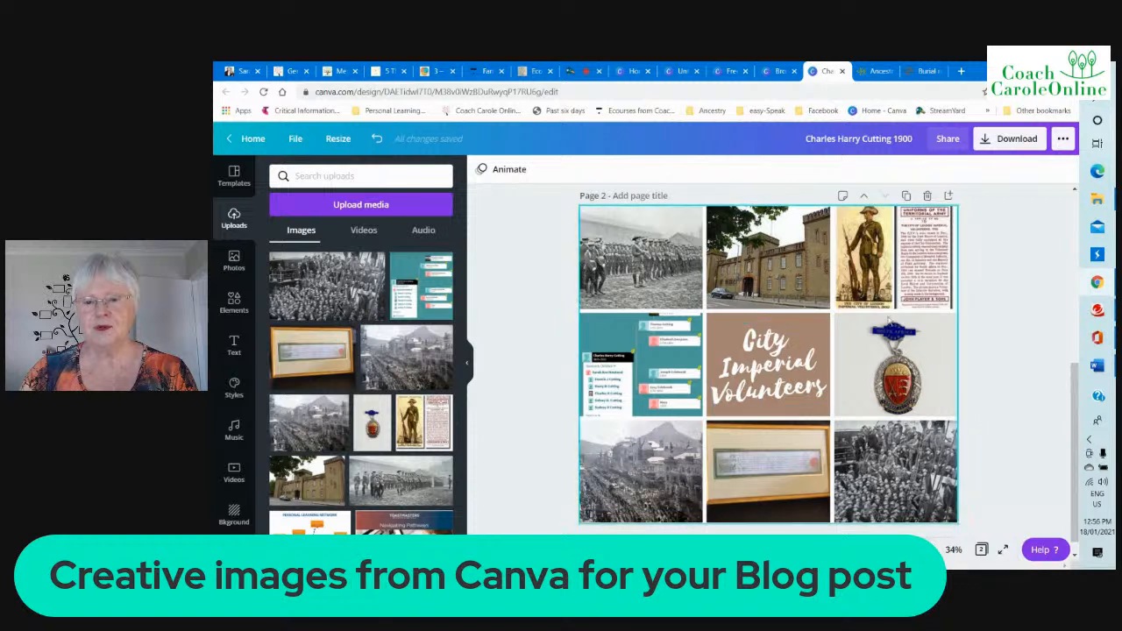
click(1014, 143)
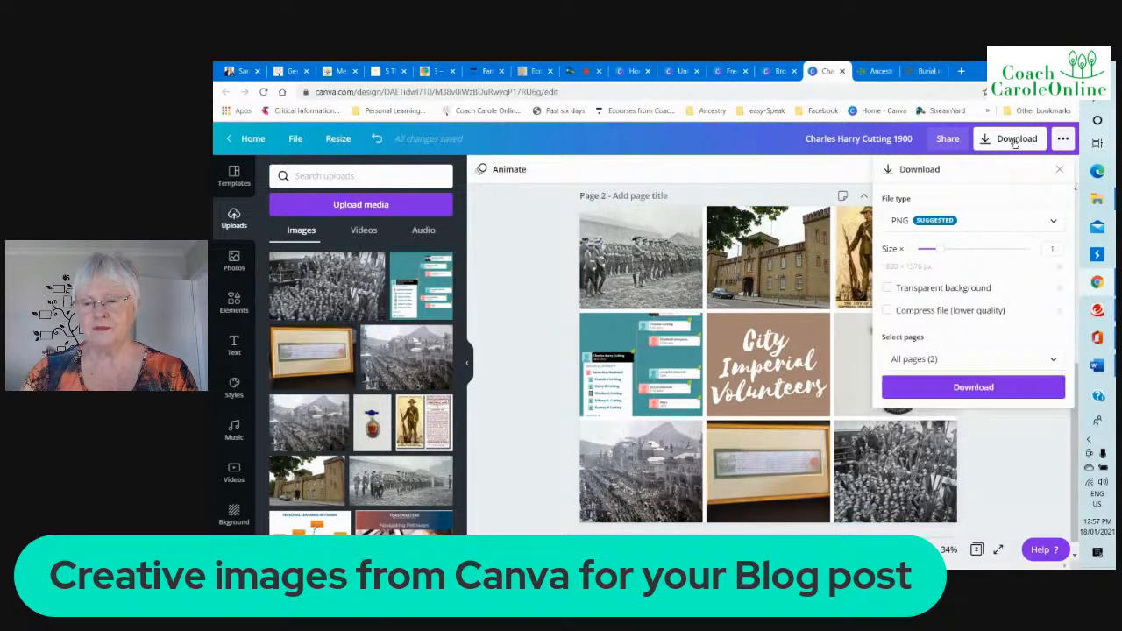
click(1051, 225)
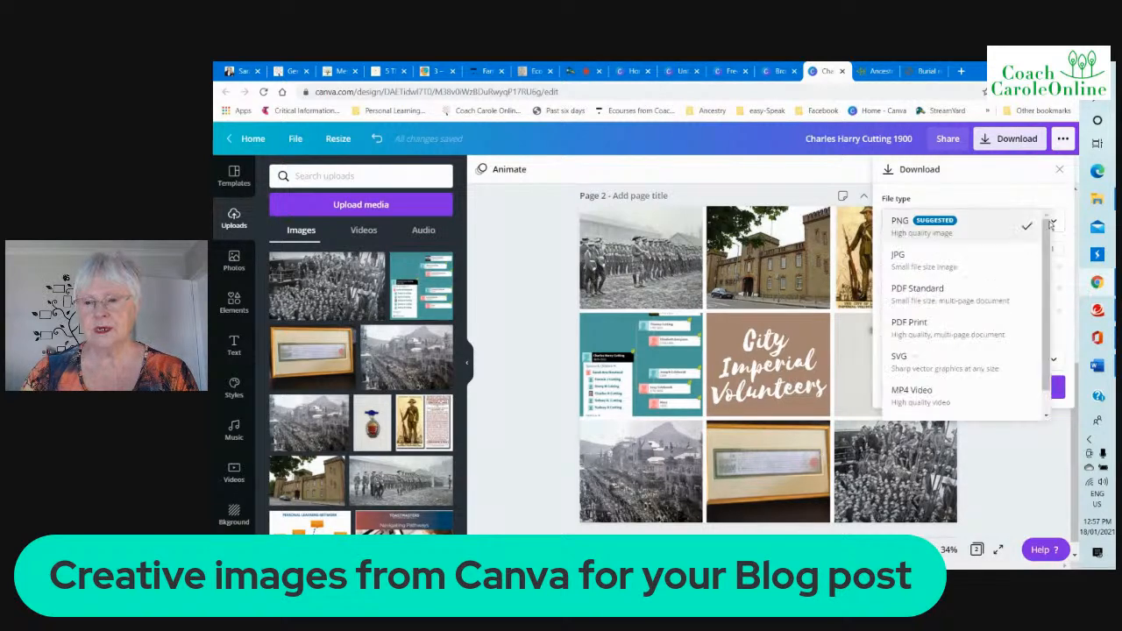
click(935, 271)
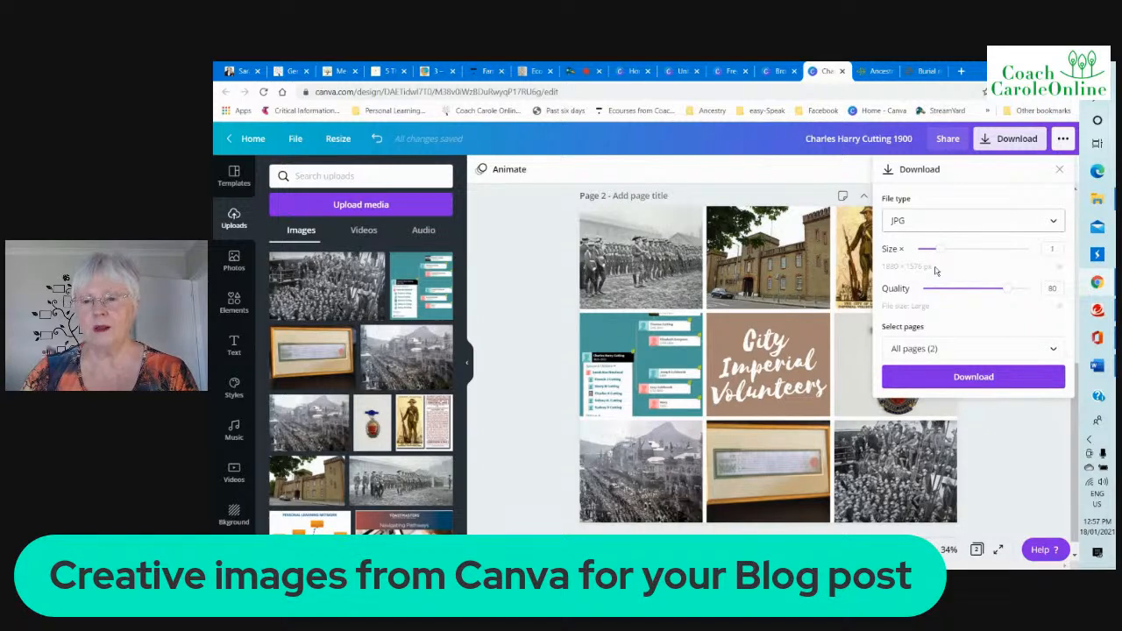
click(1053, 351)
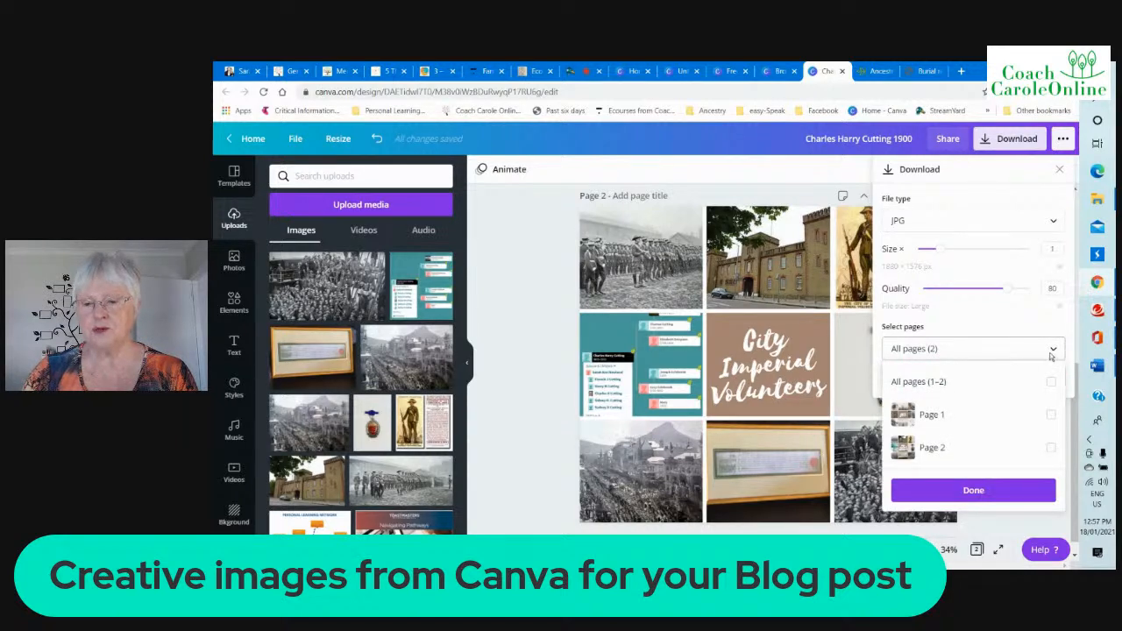
click(1051, 447)
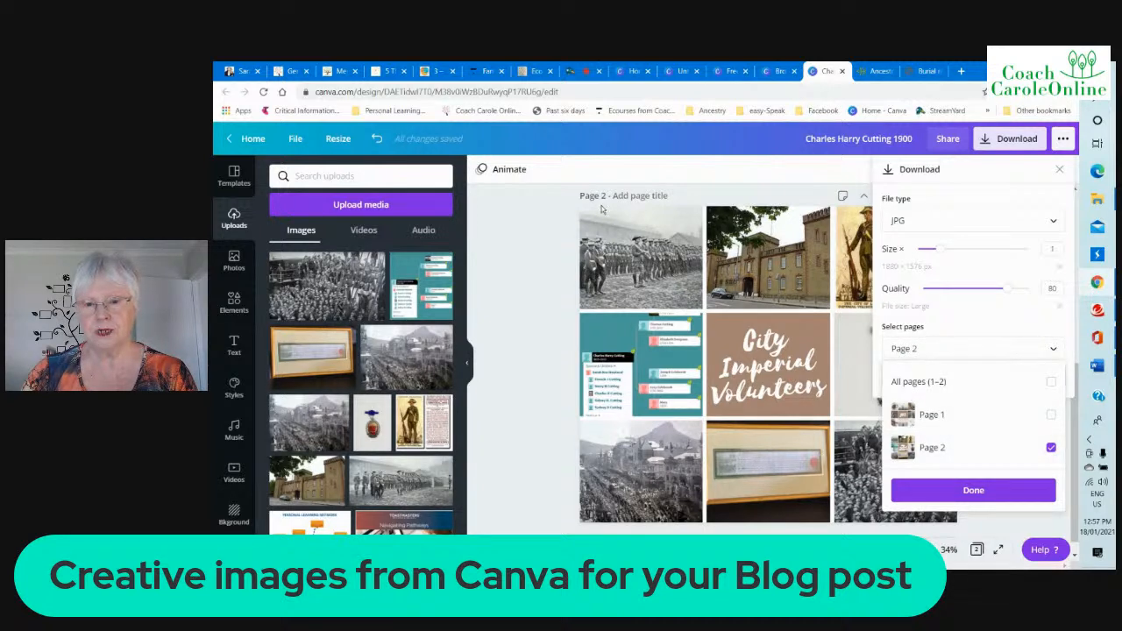
click(977, 490)
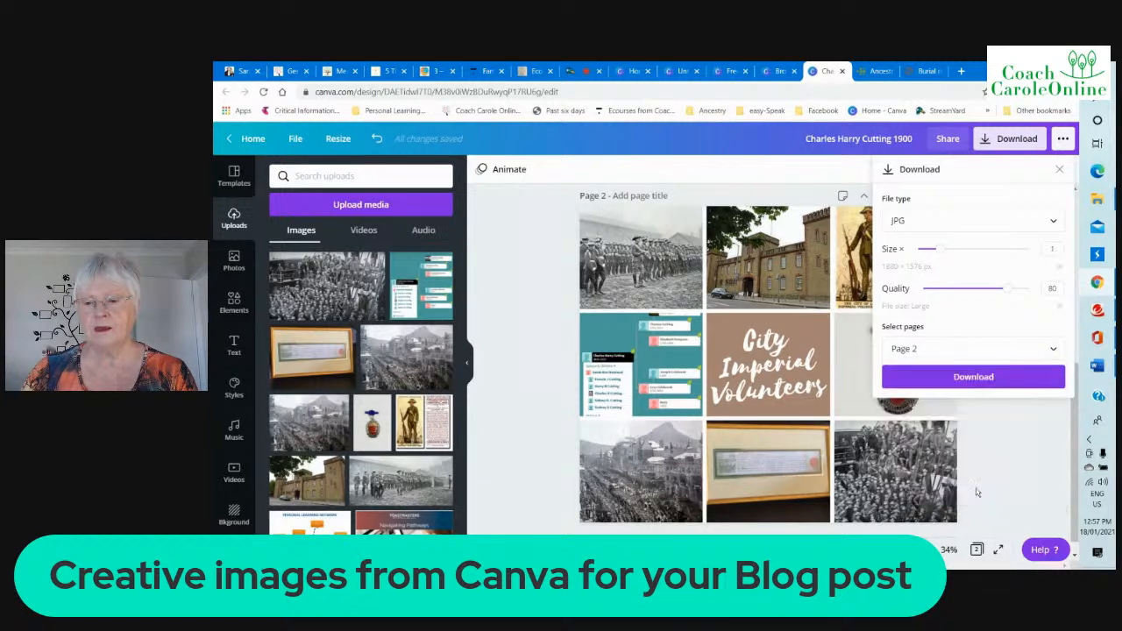
Download the selected page, save the JPEG under its suggested file name in the proposed folder, and dismiss the saved-design message
click(973, 377)
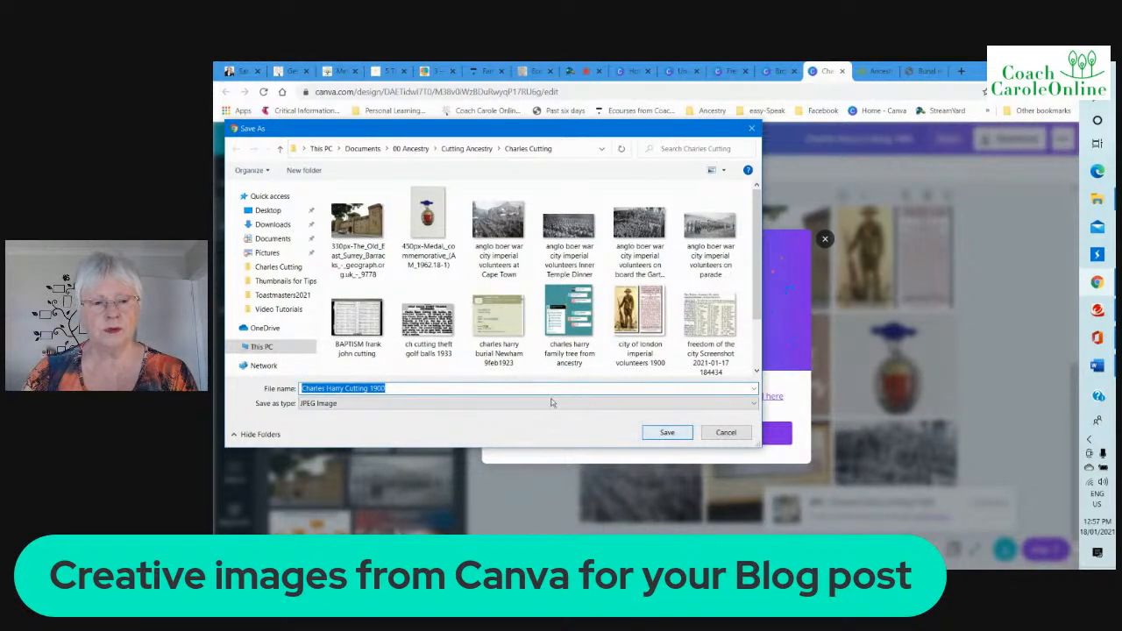
click(680, 434)
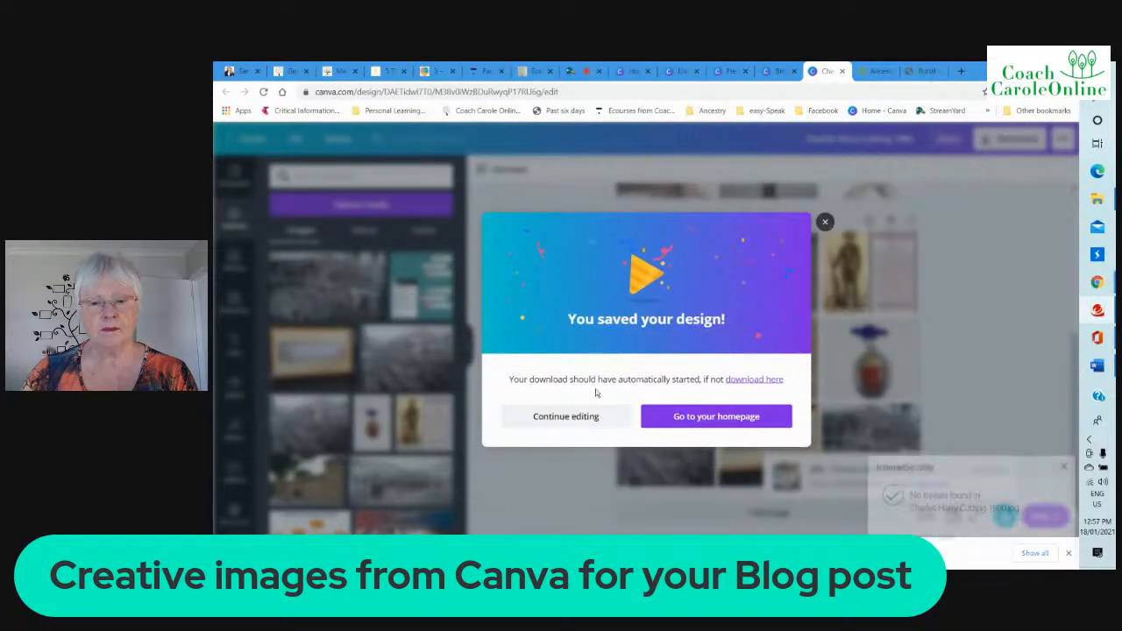
click(825, 223)
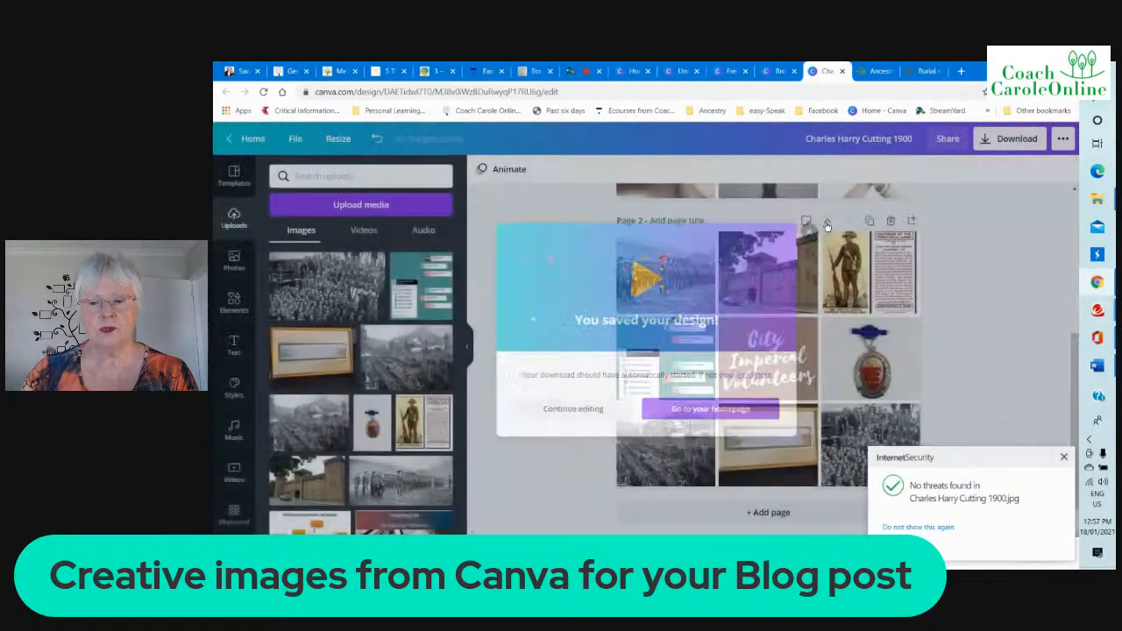